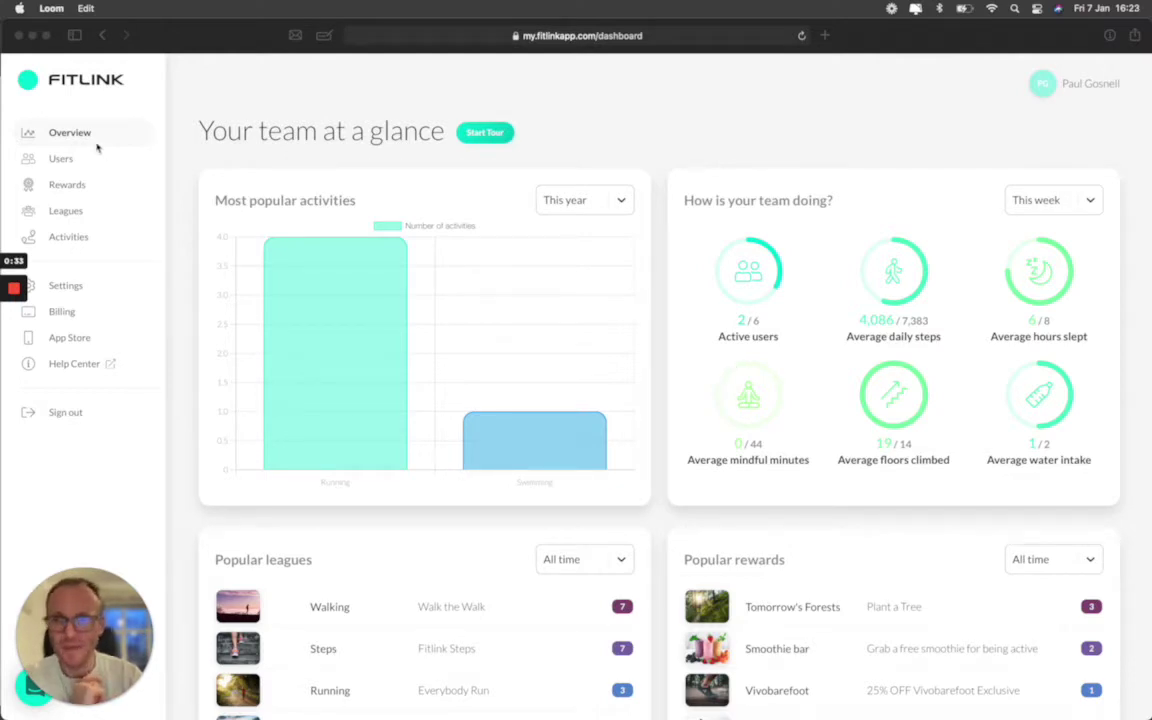
Start a new activity and name it "Run around the park"
left_click(82, 237)
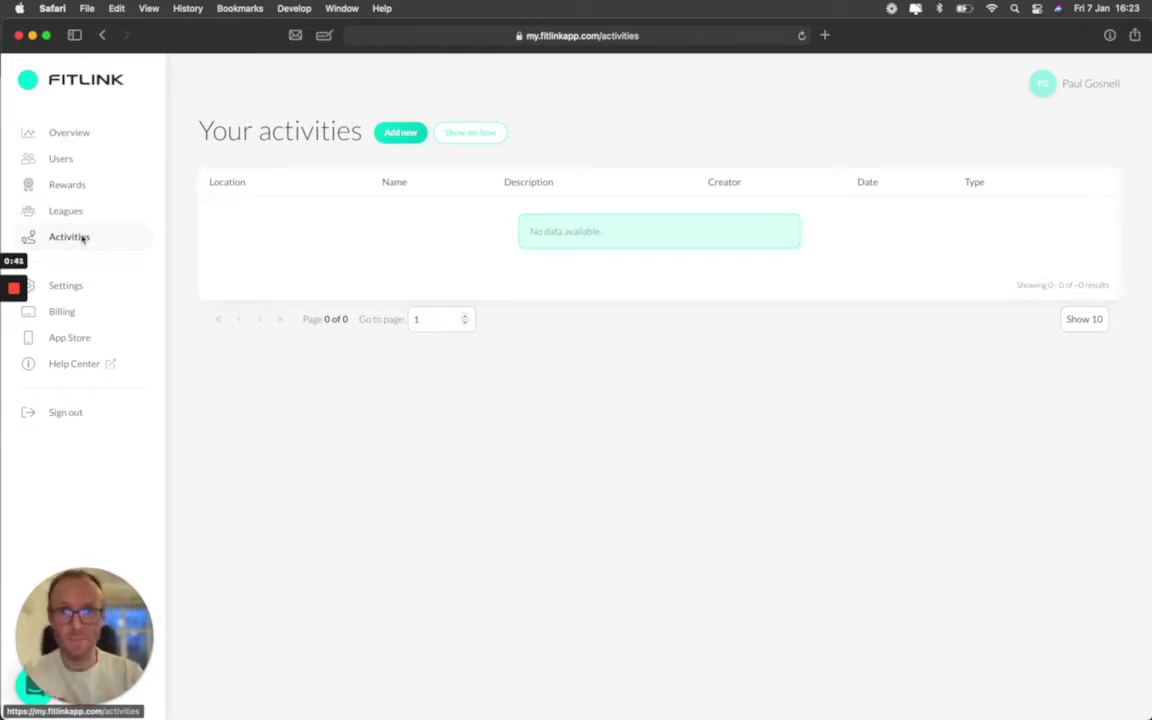
left_click(414, 137)
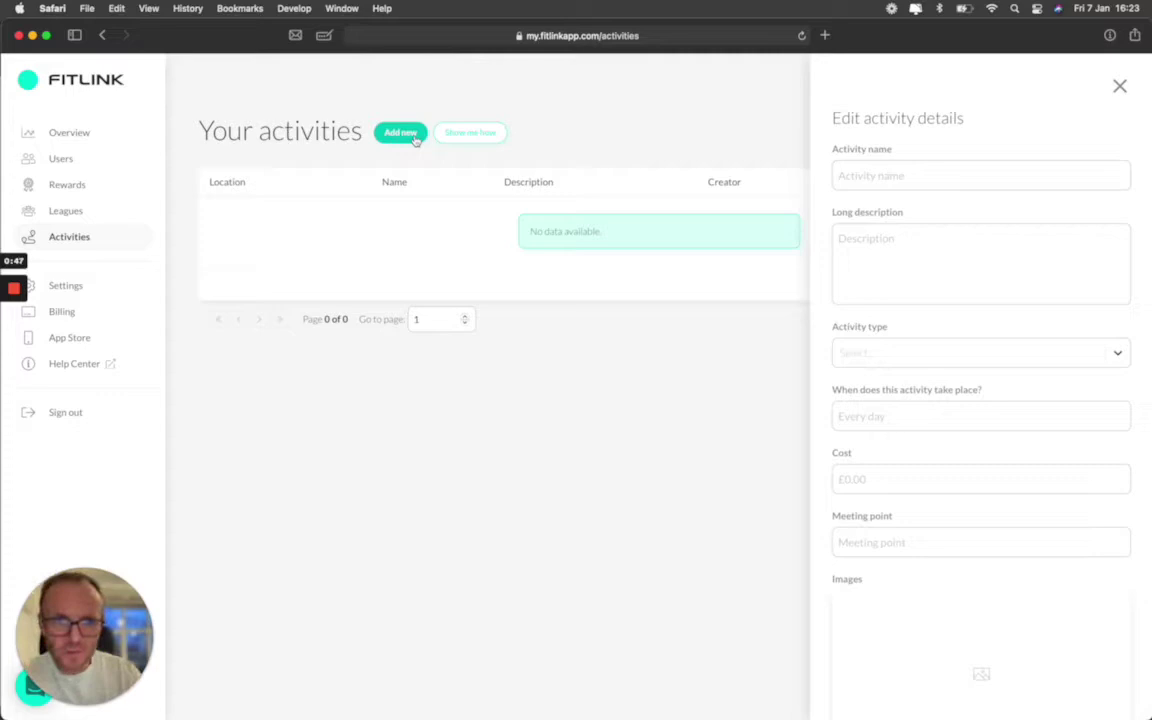
left_click(913, 173)
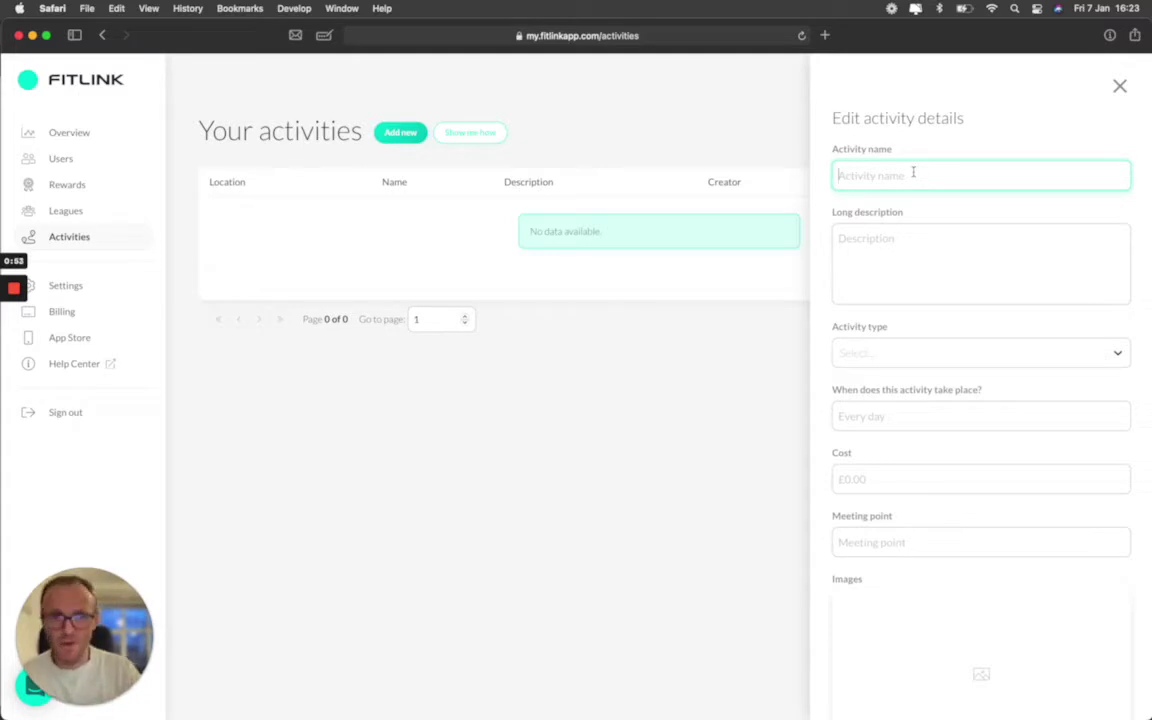
type("R")
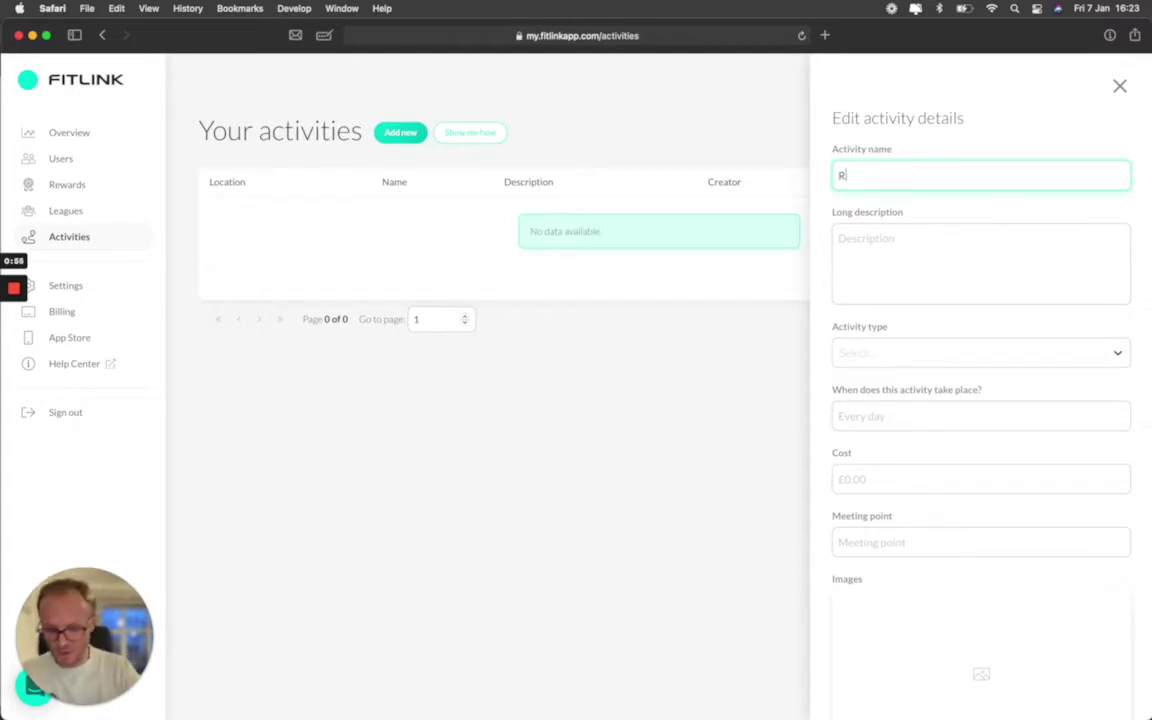
type("un around th")
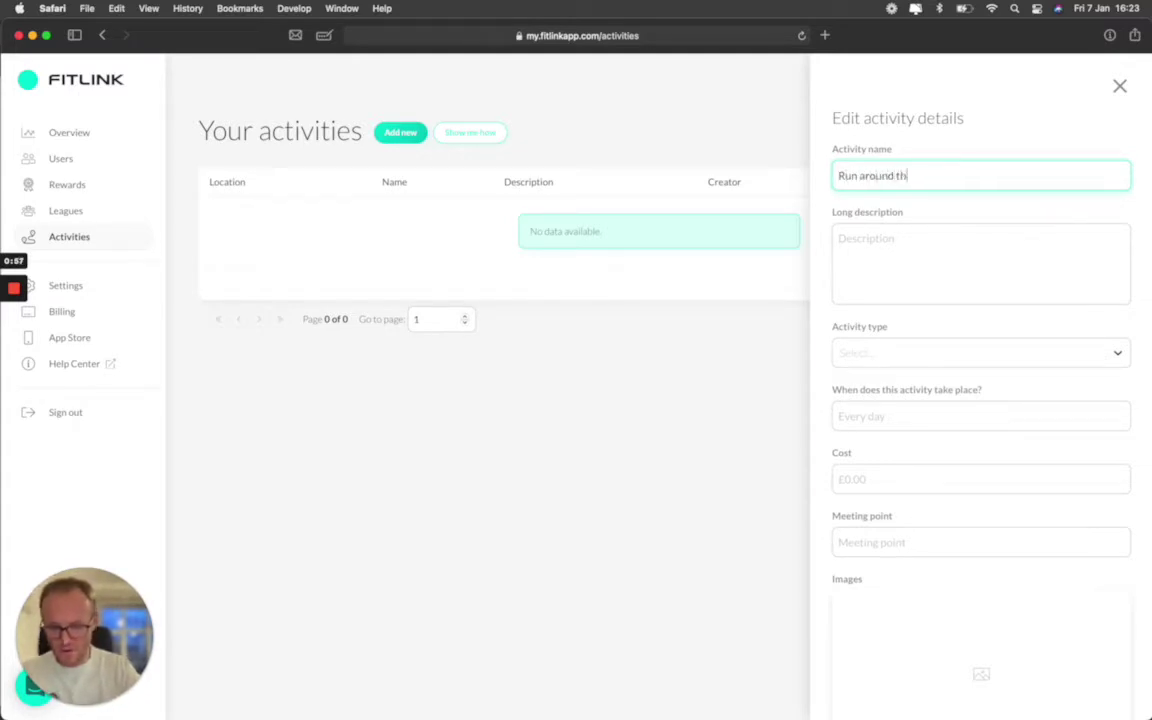
type("e park")
Enter "Get out and run" as the activity's long description and set its activity type to Route
left_click(838, 238)
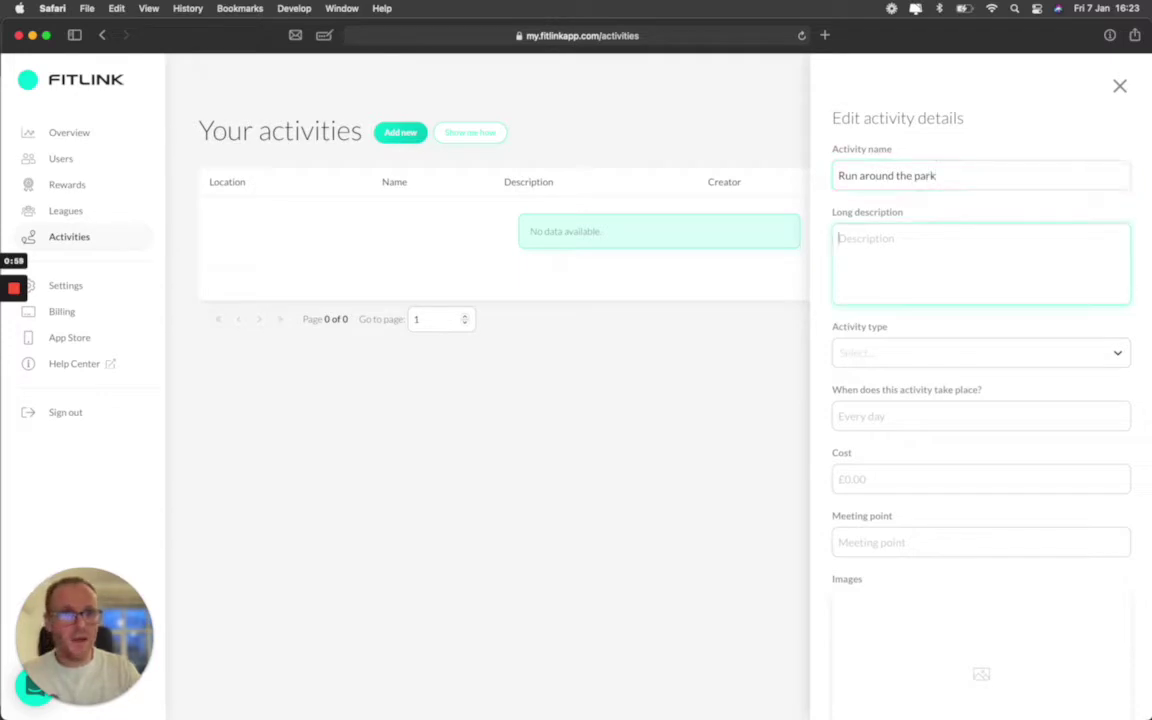
type("Ge")
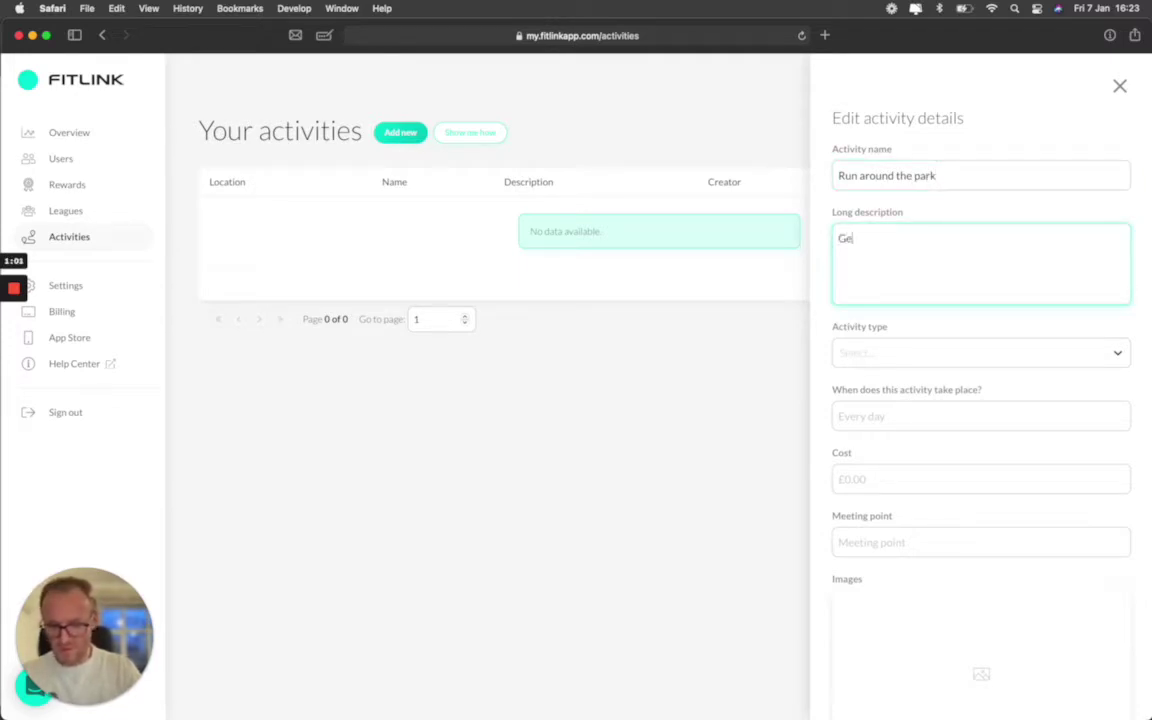
type("t out and run")
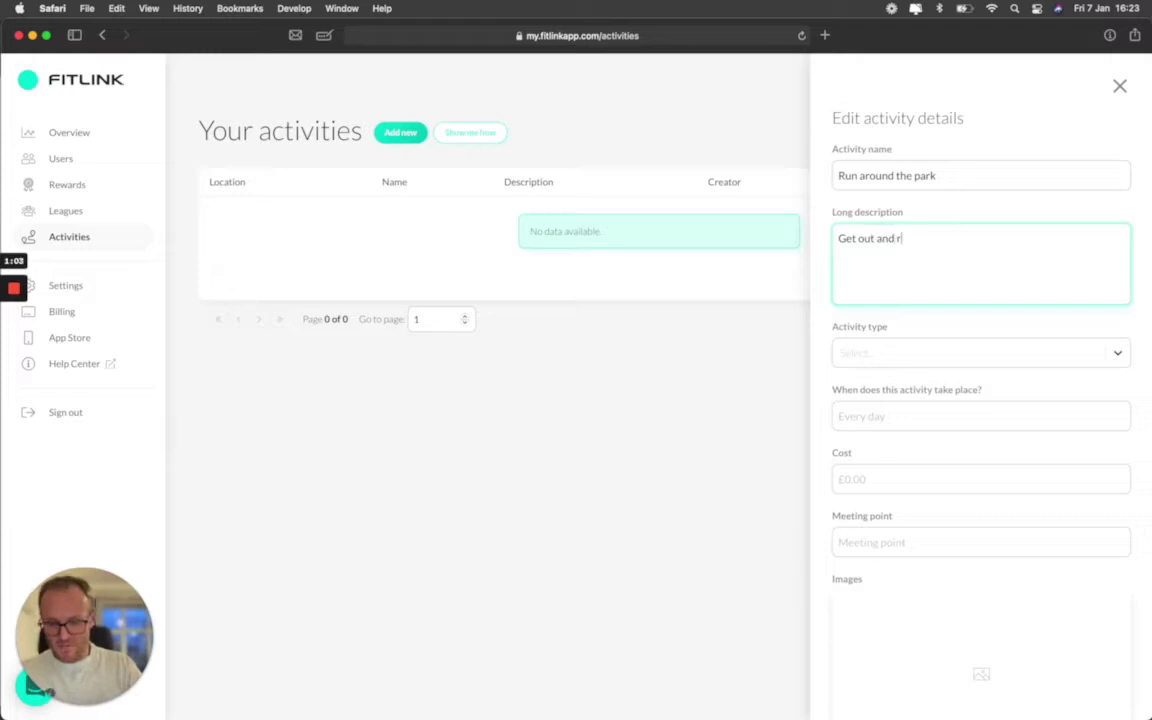
left_click(950, 355)
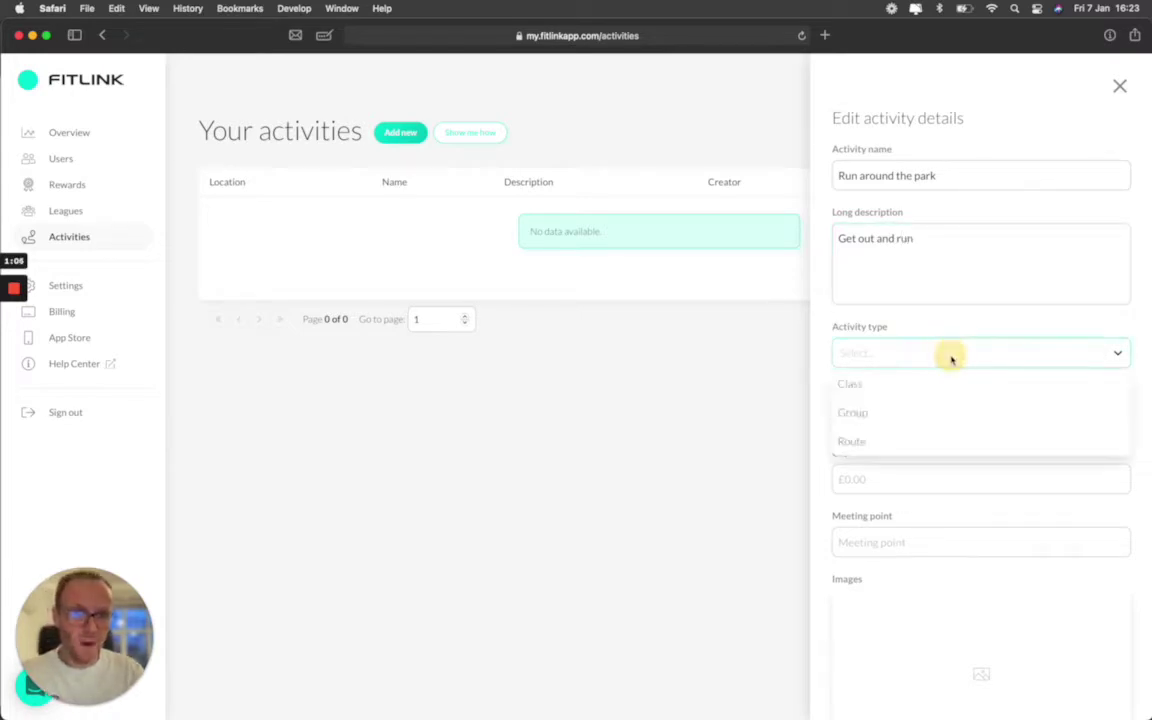
left_click(914, 446)
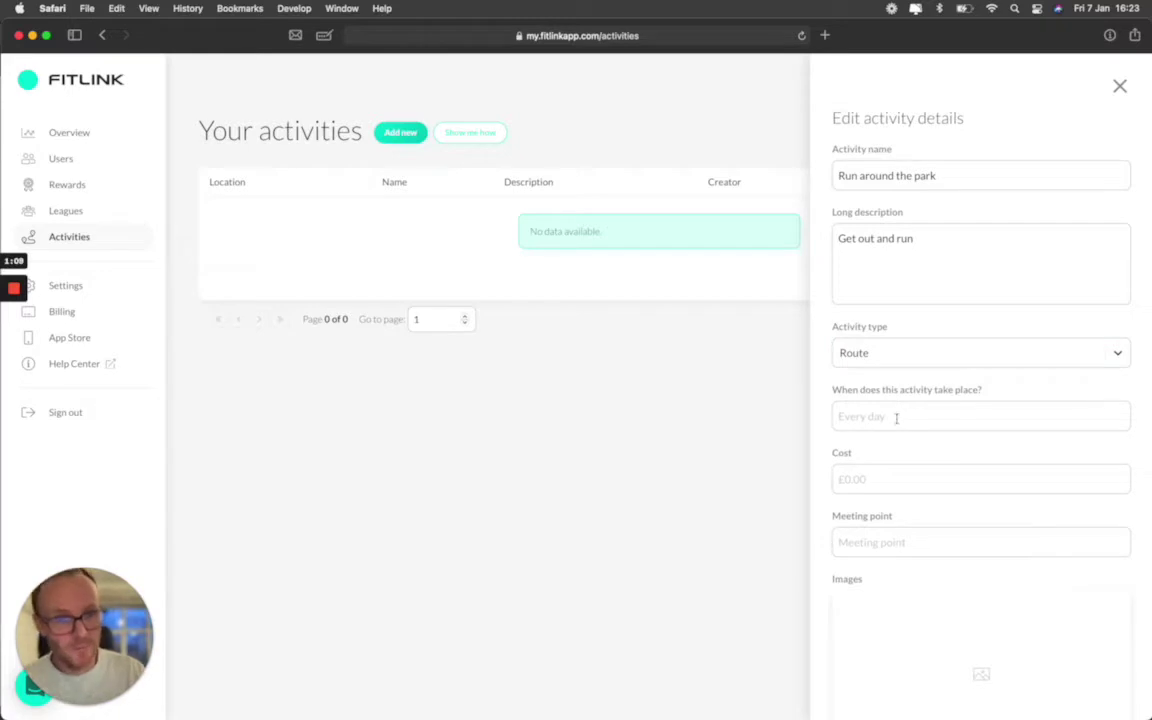
Set when the activity takes place to "Anytime" and its cost to 0
left_click(896, 418)
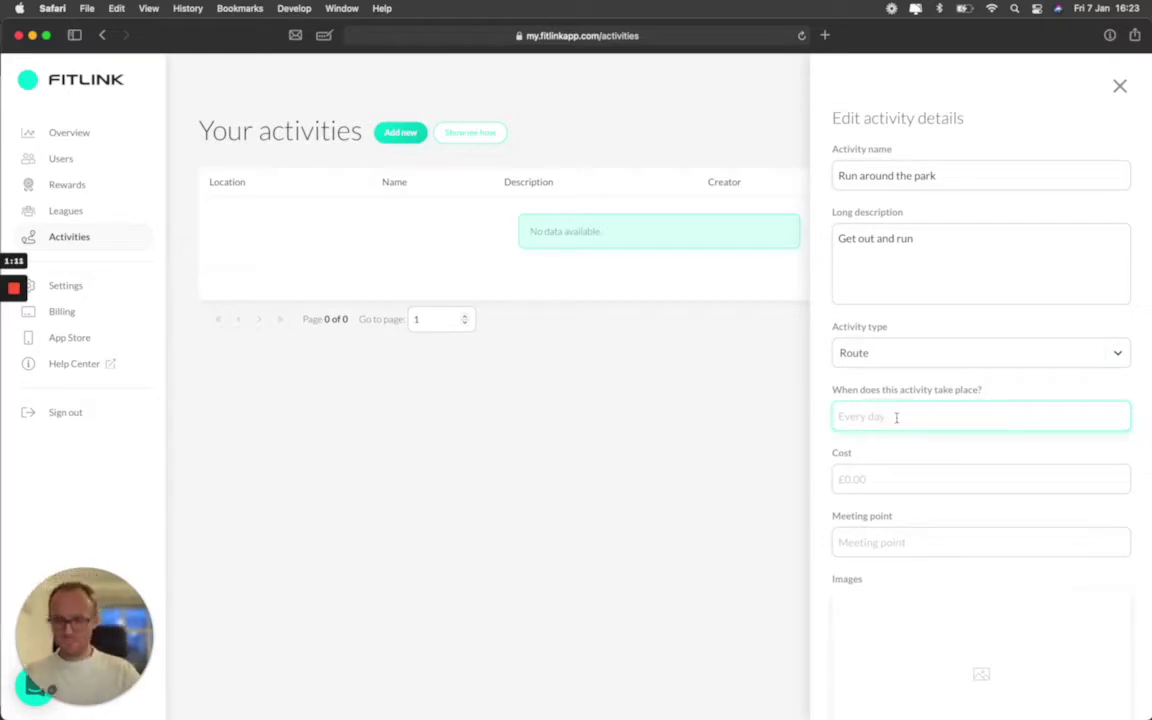
type("Anytime")
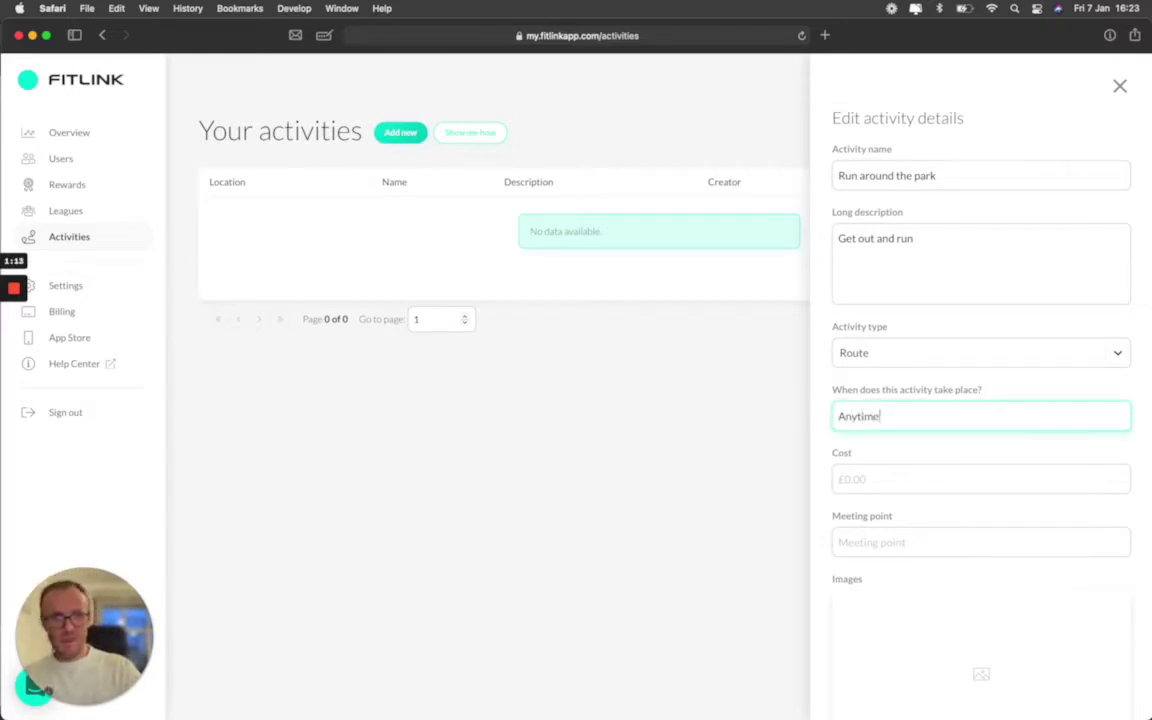
left_click(980, 479)
type("0")
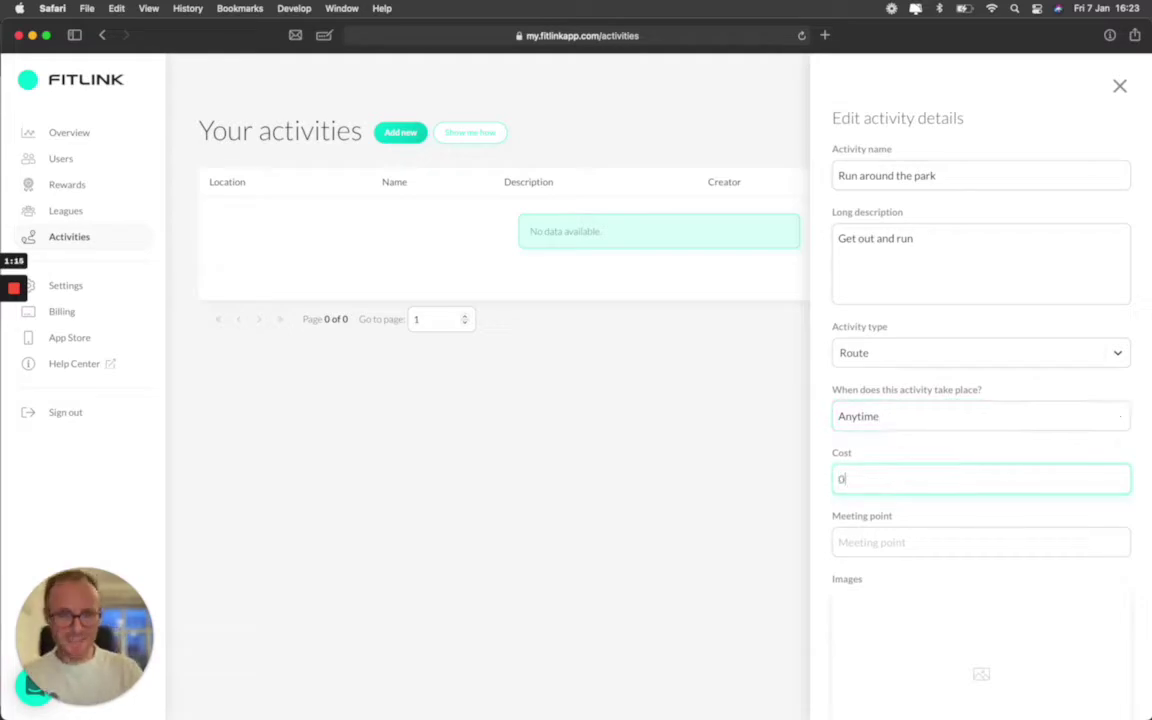
Enter "Car park" as the activity's meeting point
left_click(980, 542)
scroll(980, 400, "down", 3)
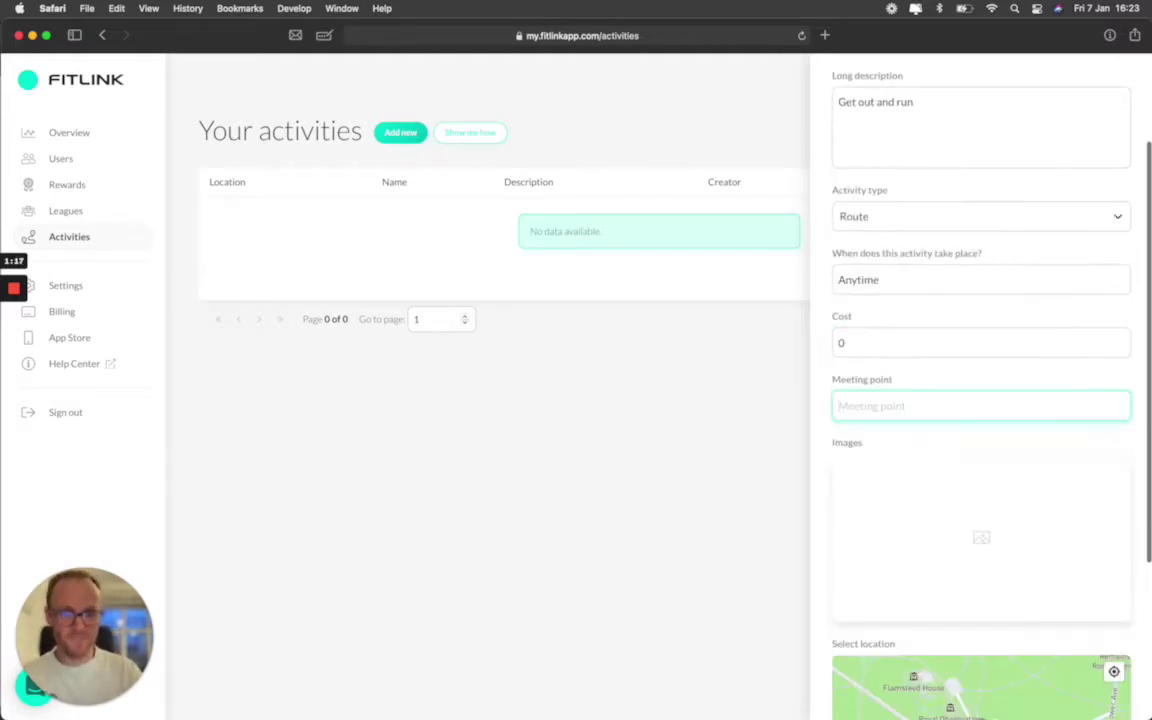
type("Car")
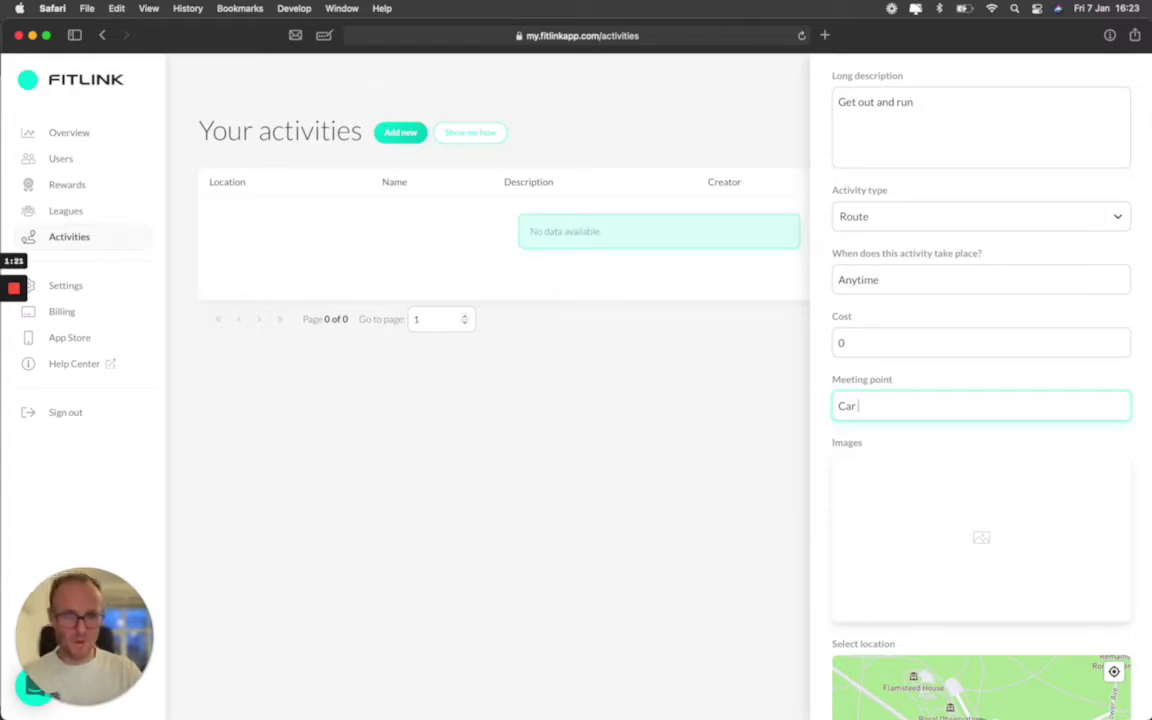
type(" park")
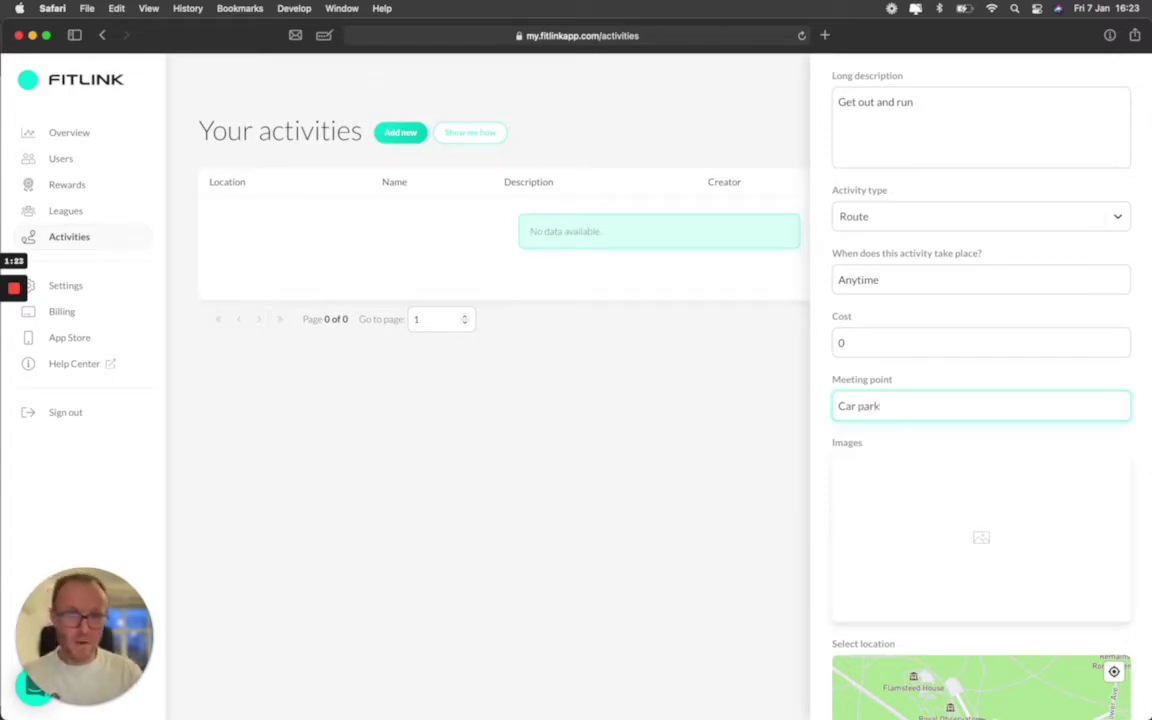
left_click(818, 500)
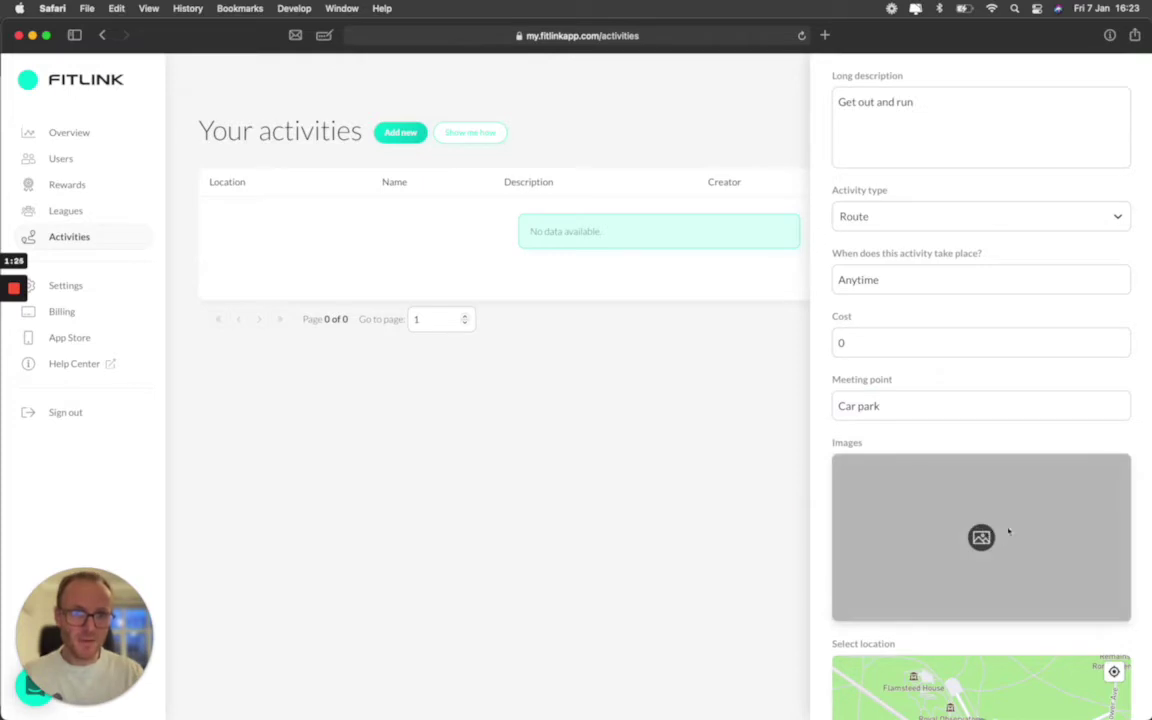
Upload the photo of two people walking on a stone path as the activity's image
left_click(990, 538)
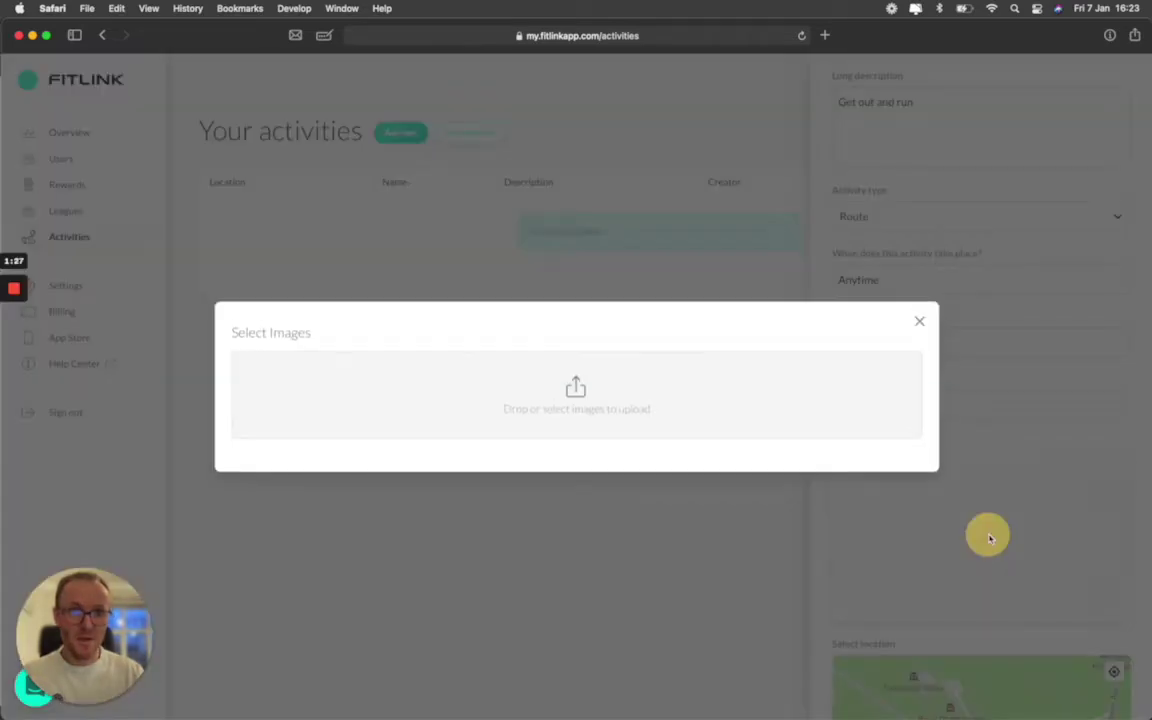
left_click(580, 392)
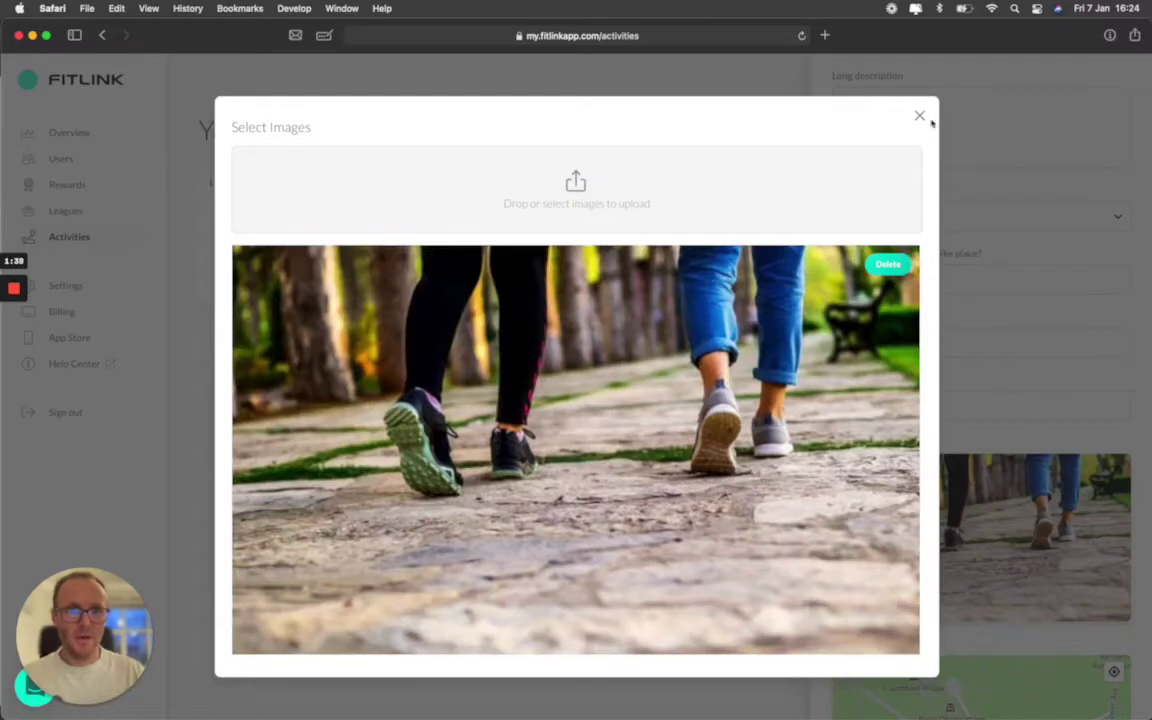
left_click(919, 114)
Place the activity's location pin on Blackheath, southeast of Greenwich Park, on the map
scroll(985, 404, "down", 1)
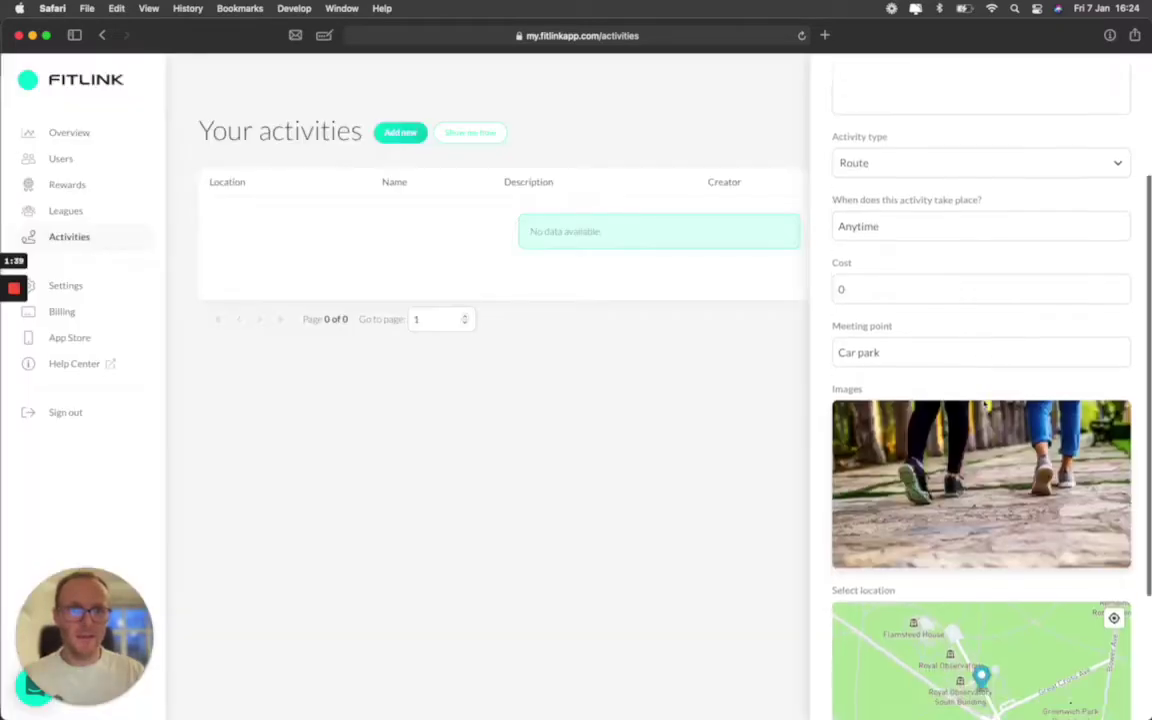
scroll(985, 404, "down", 4)
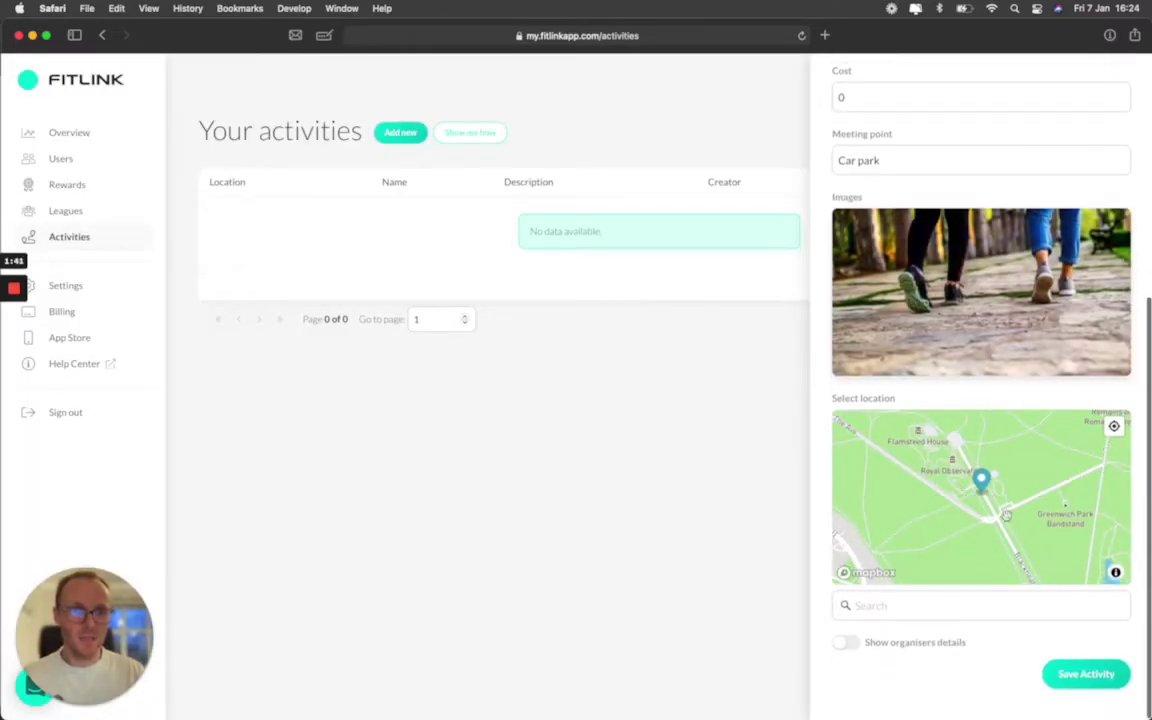
scroll(985, 480, "down", 5)
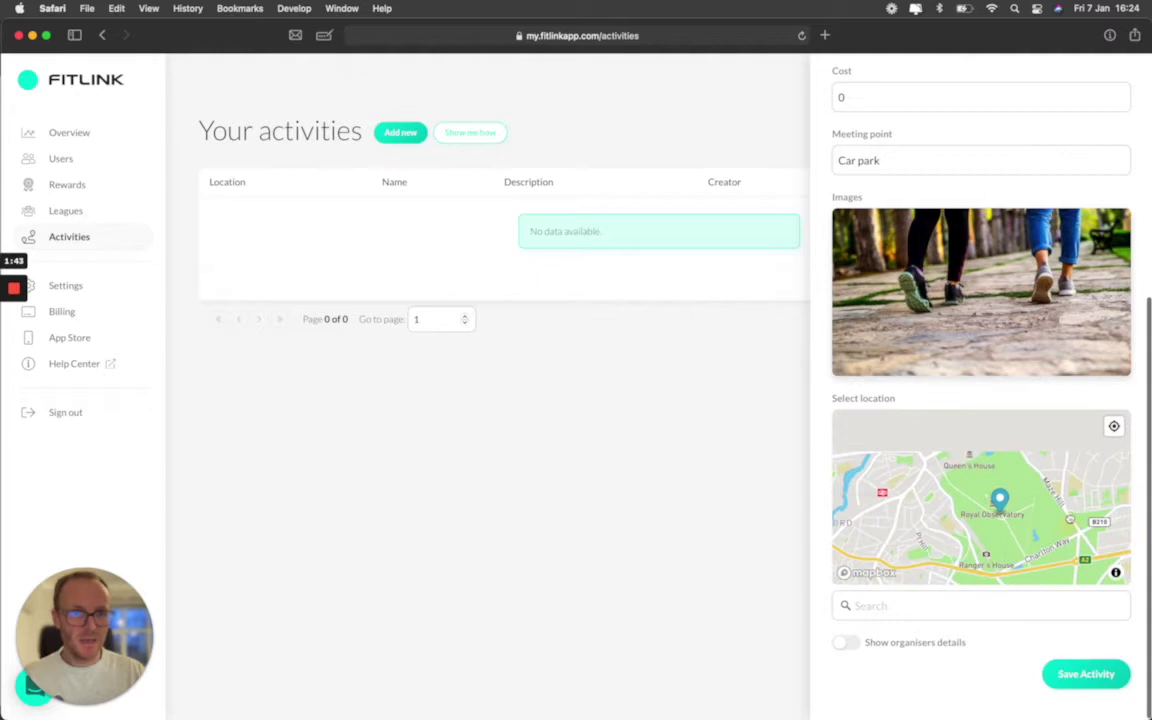
mouse_move(1000, 497)
left_mouse_down()
mouse_move(967, 437)
mouse_move(959, 458)
mouse_move(878, 442)
mouse_move(902, 425)
mouse_move(940, 452)
mouse_move(880, 435)
mouse_move(973, 470)
mouse_move(941, 419)
mouse_move(935, 445)
left_mouse_up()
left_click(903, 510)
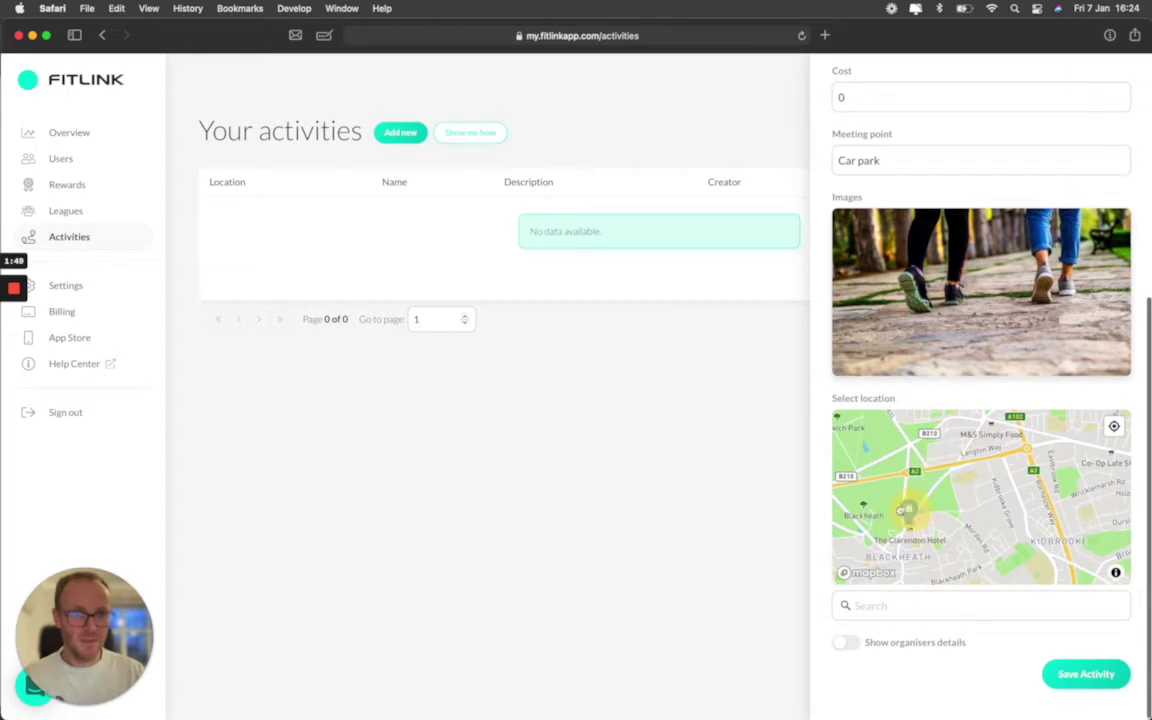
left_click(870, 495)
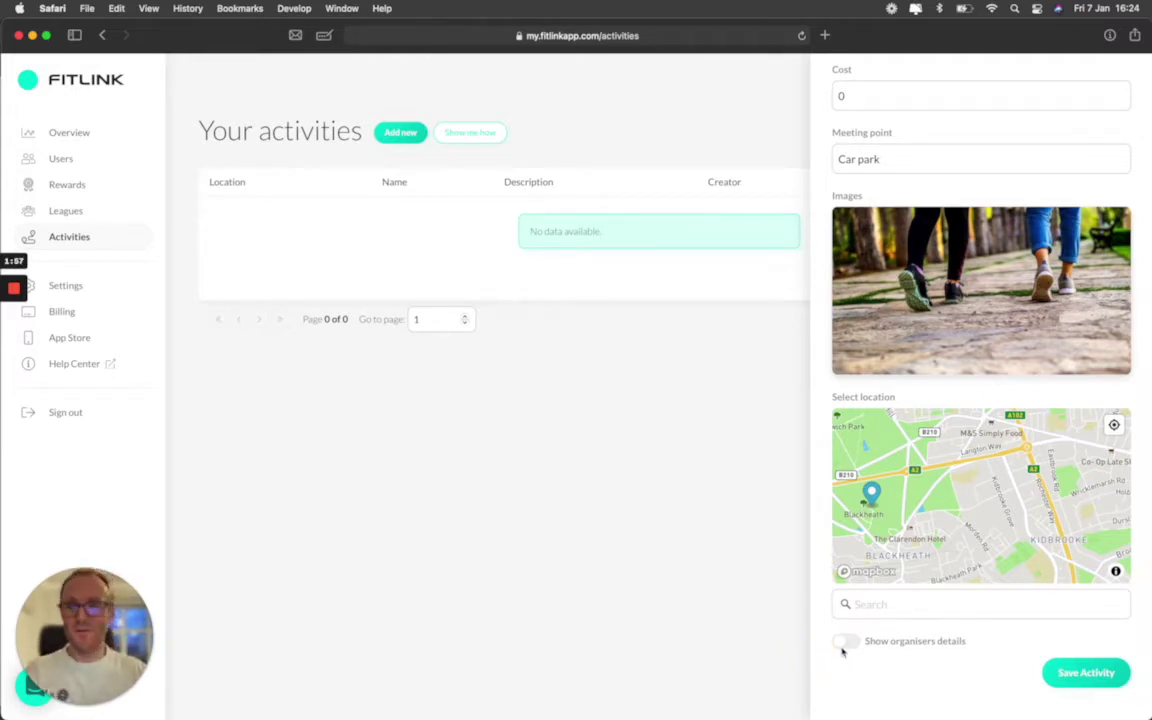
Show the organiser's details to review the optional contact fields, and hide them again without filling them in
left_click(845, 643)
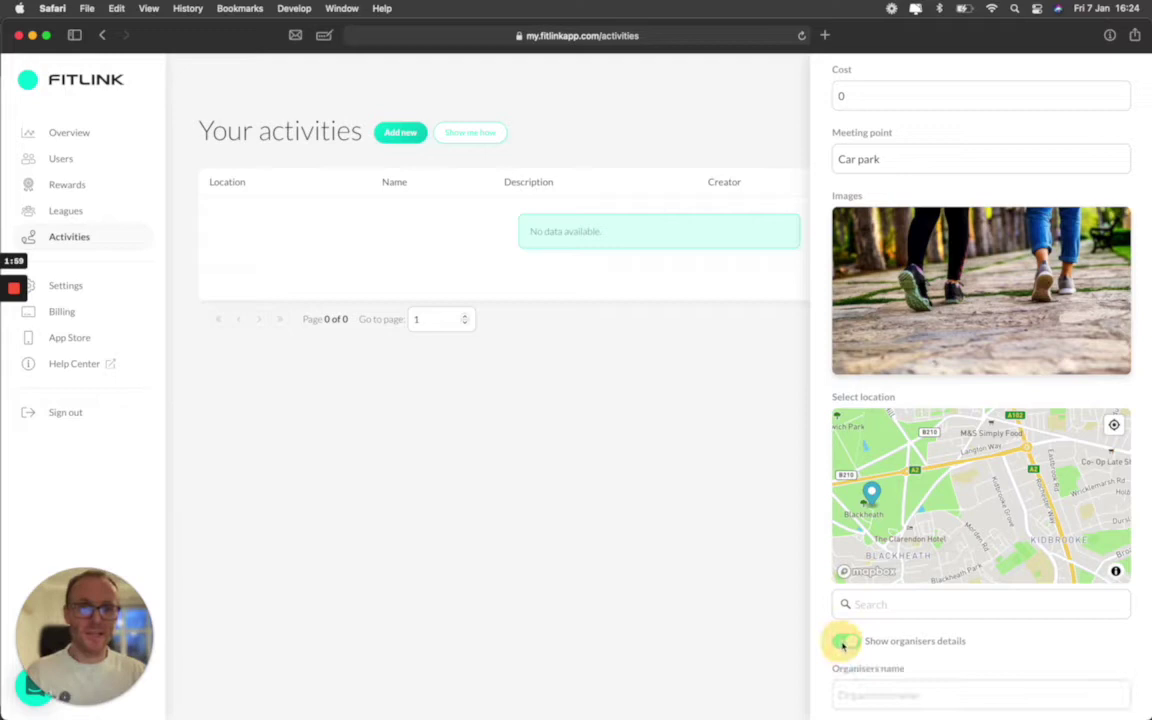
scroll(830, 630, "down", 5)
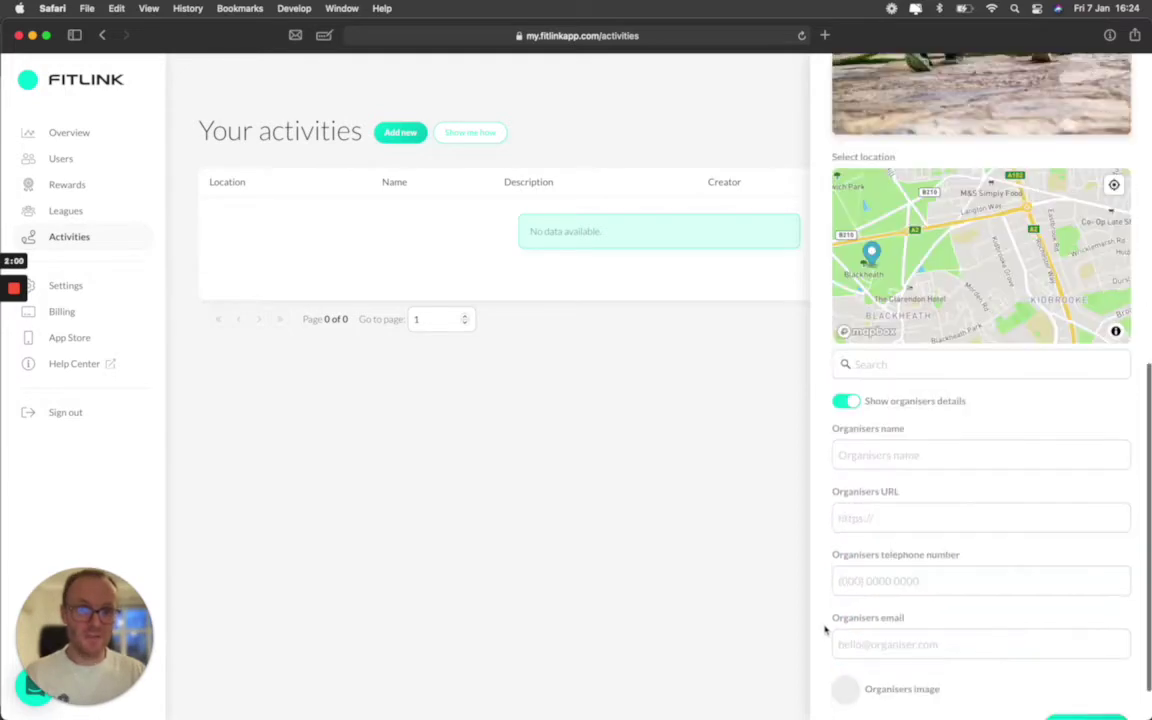
left_click(912, 455)
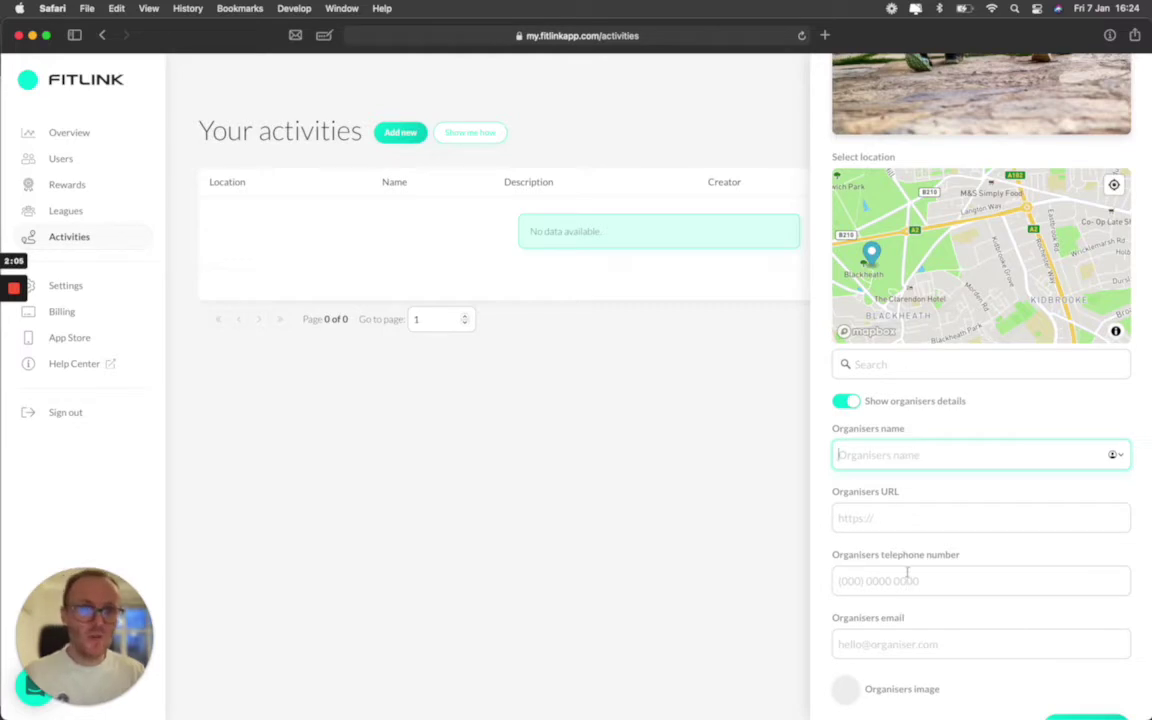
scroll(906, 560, "down", 2)
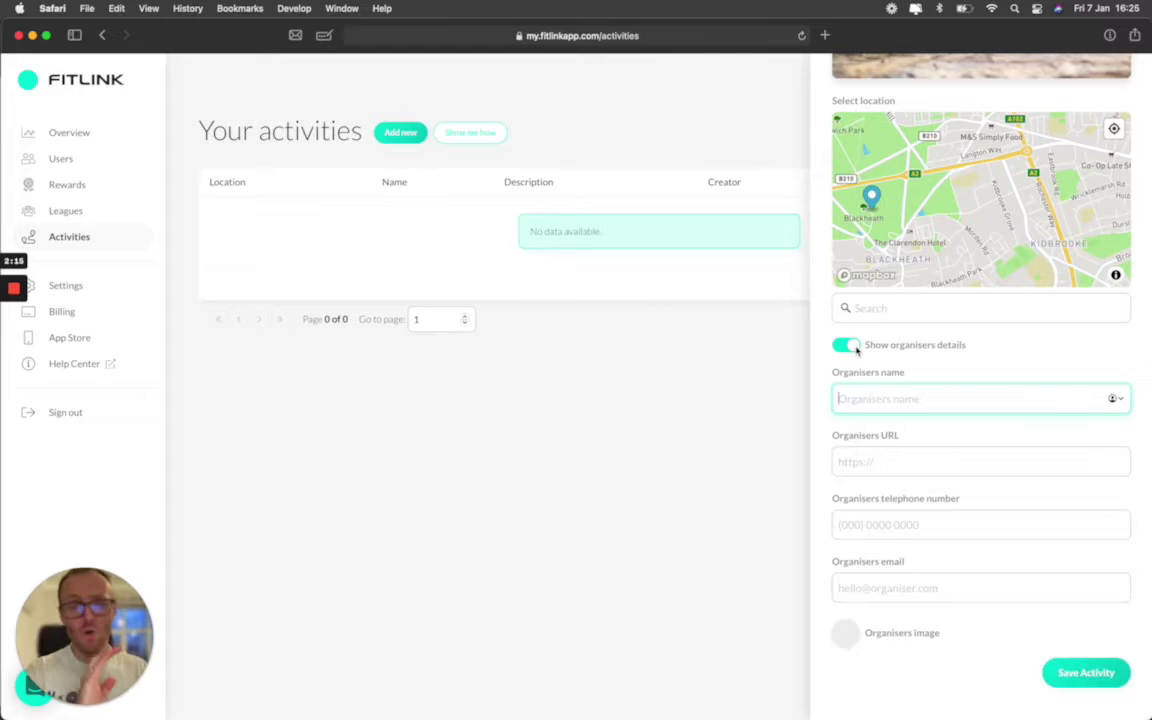
left_click(852, 346)
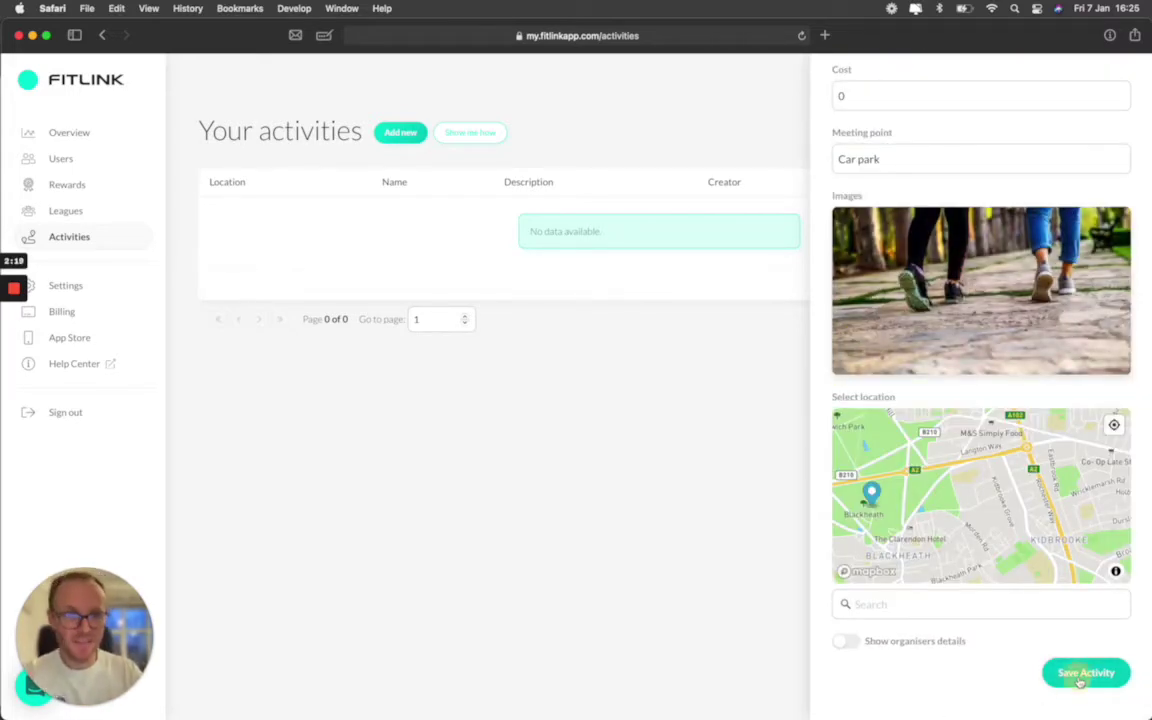
Save the new activity to the activities list
left_click(1084, 673)
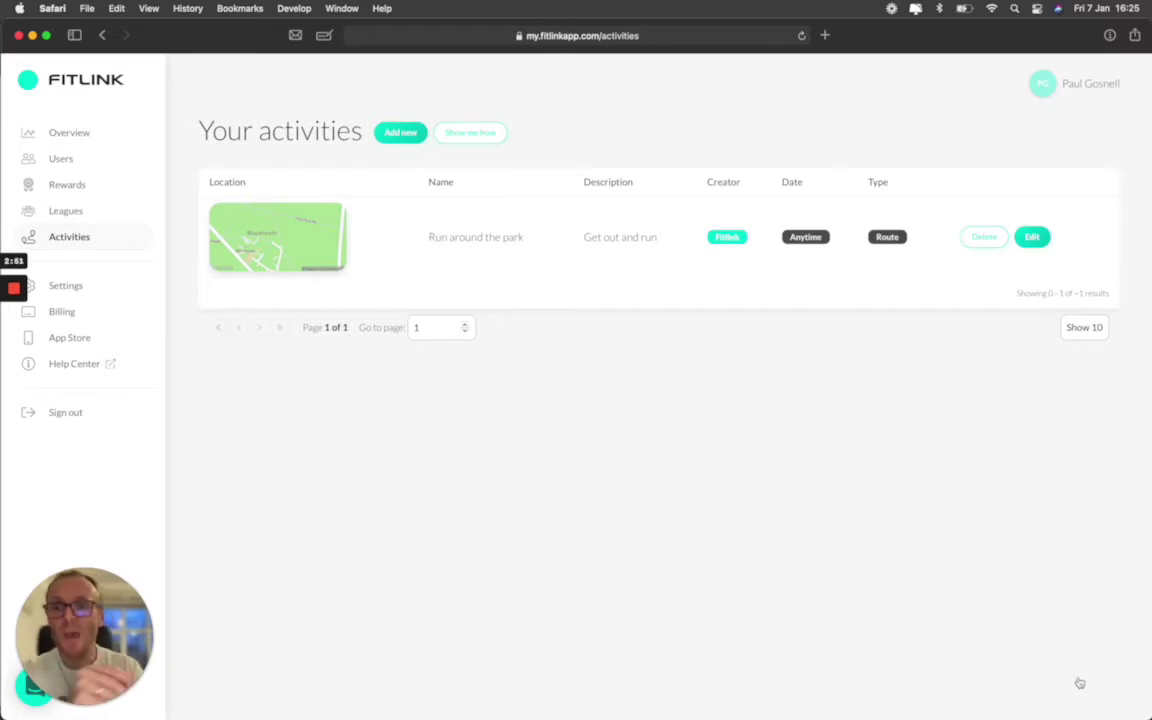
mouse_move(14, 376)
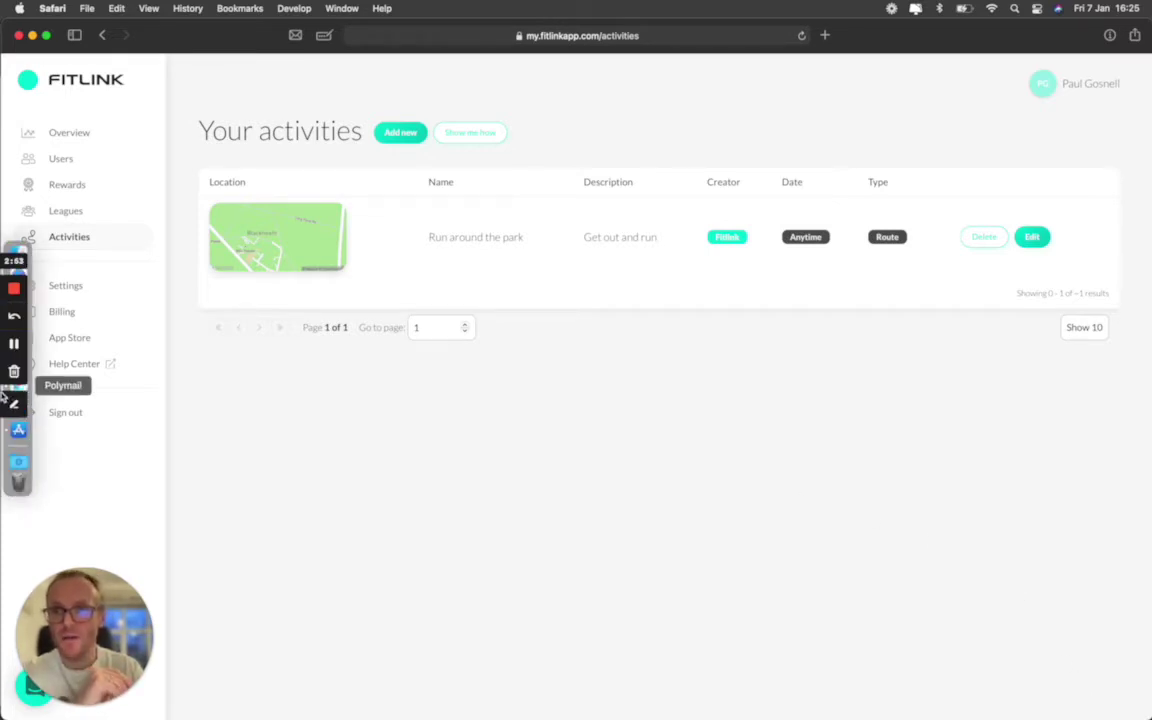
left_click(14, 343)
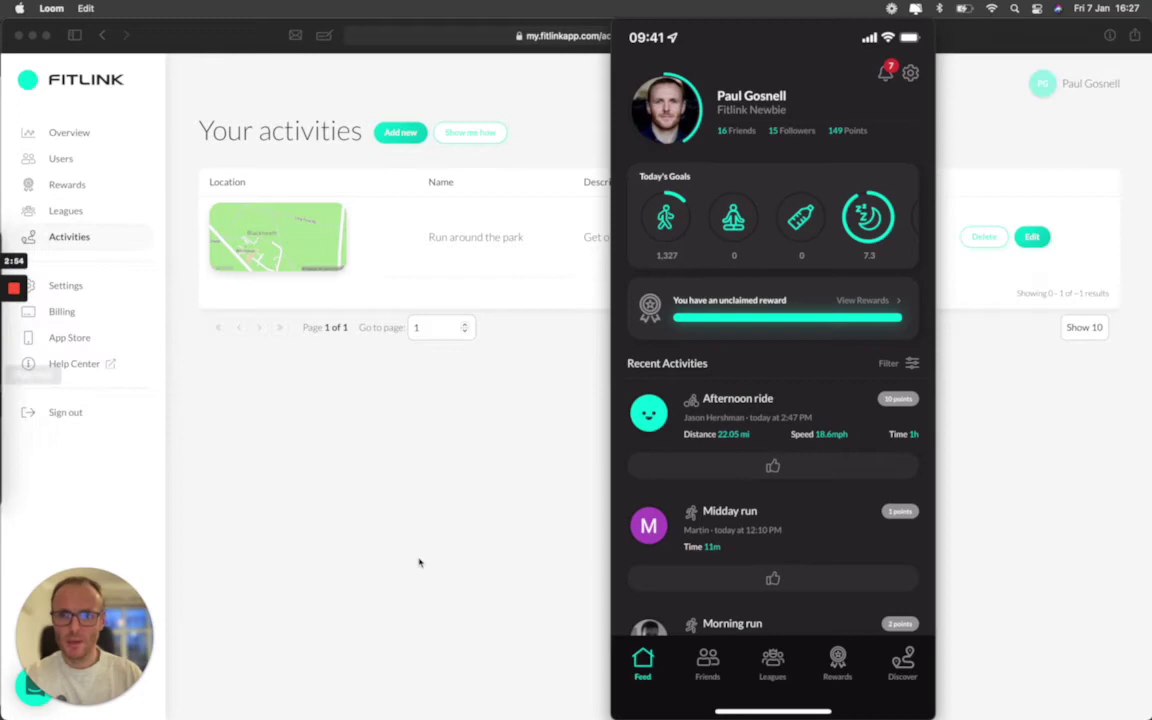
left_click_drag(80, 660, 430, 415)
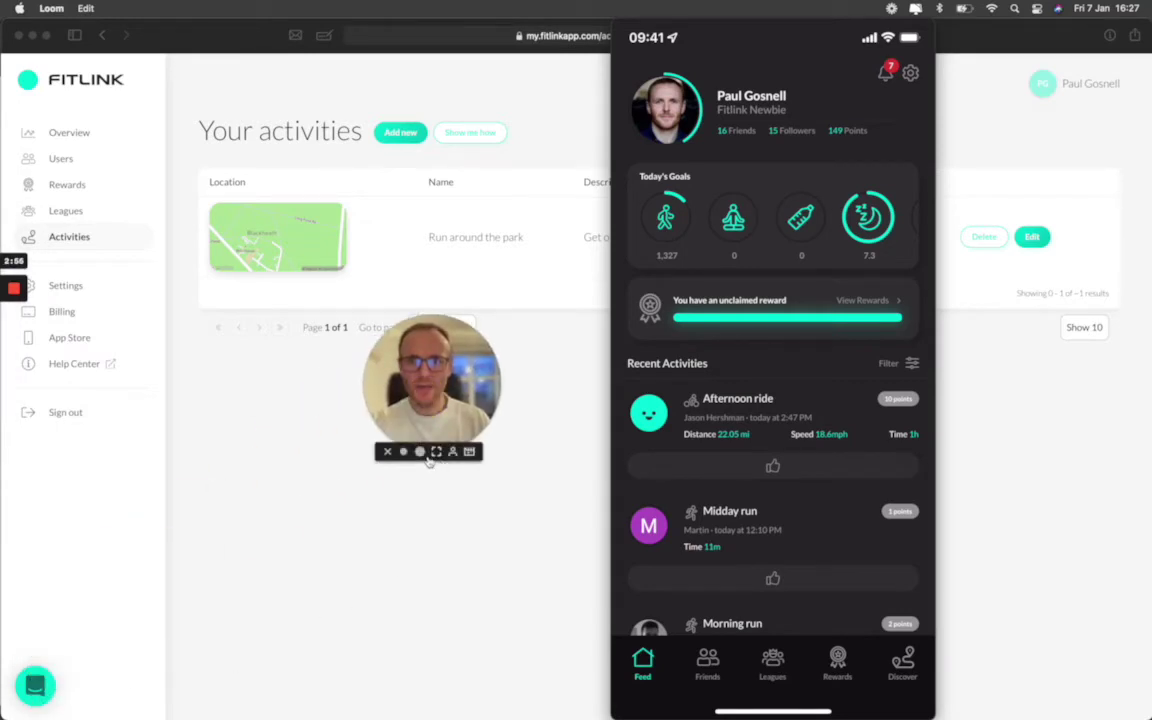
left_click(420, 452)
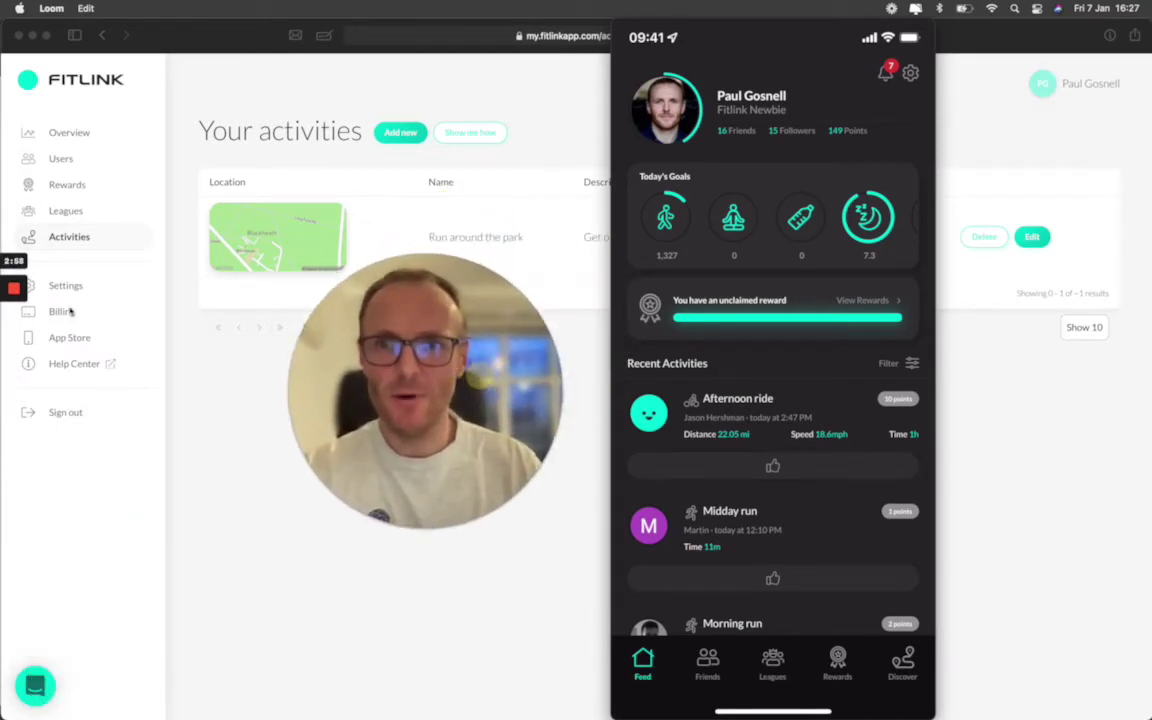
mouse_move(4, 334)
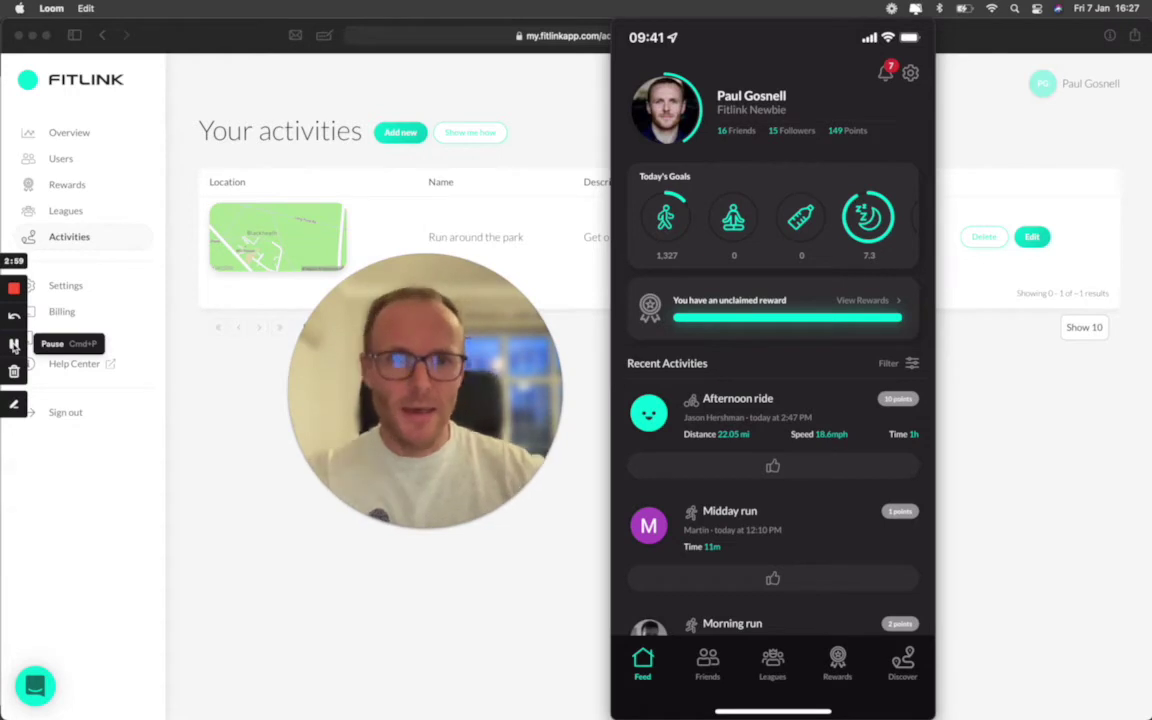